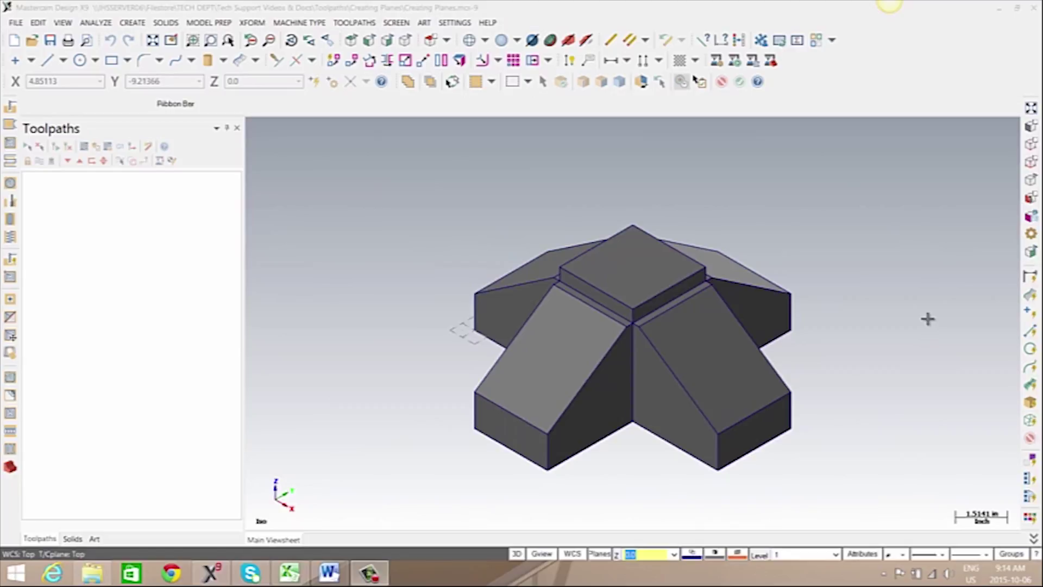
Step: Start a dynamic plane and anchor its origin at the right arm's lower corner
left_click(599, 554)
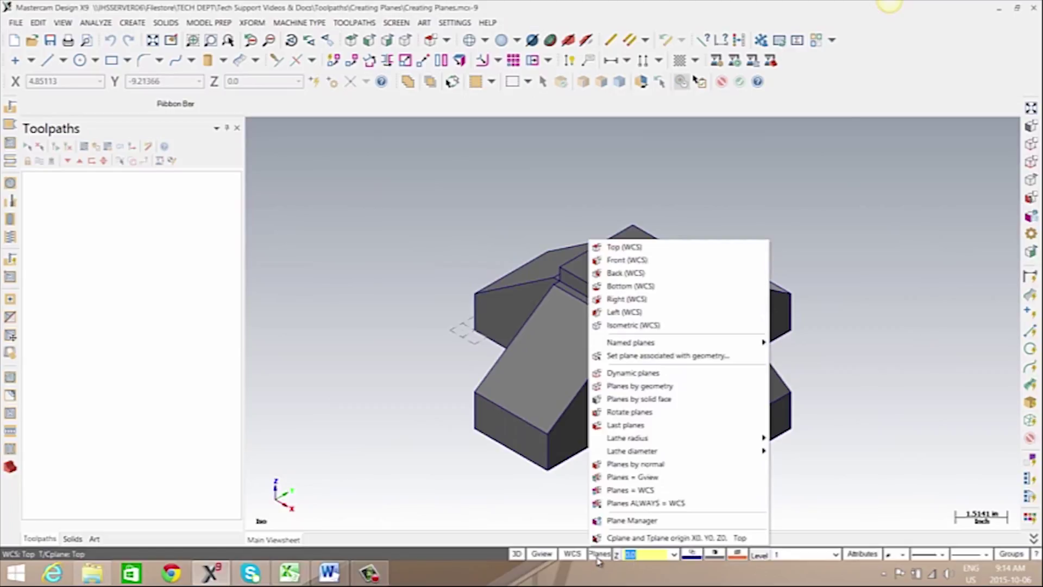
left_click(646, 373)
left_click(647, 372)
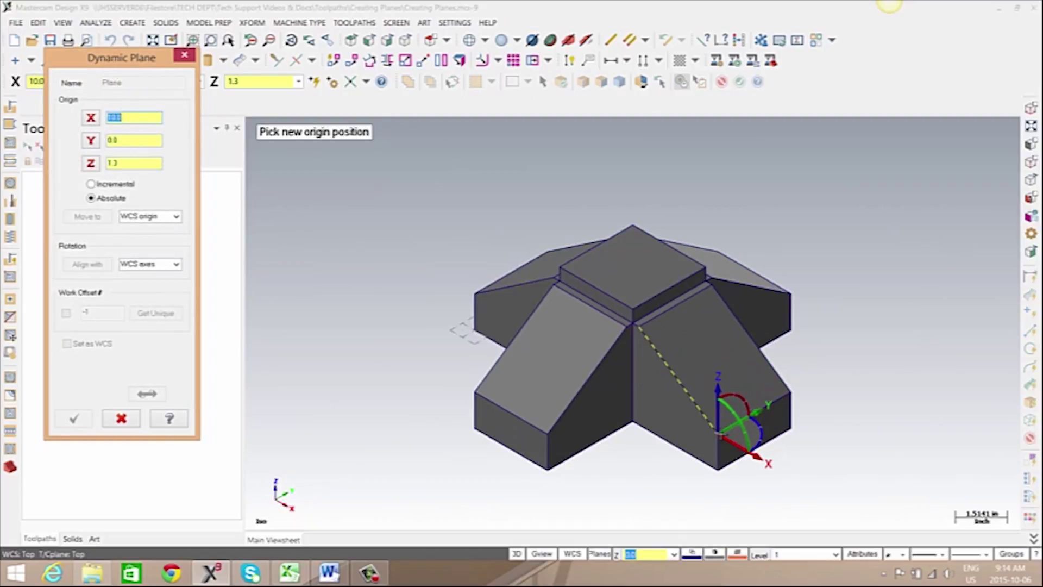
left_click(717, 435)
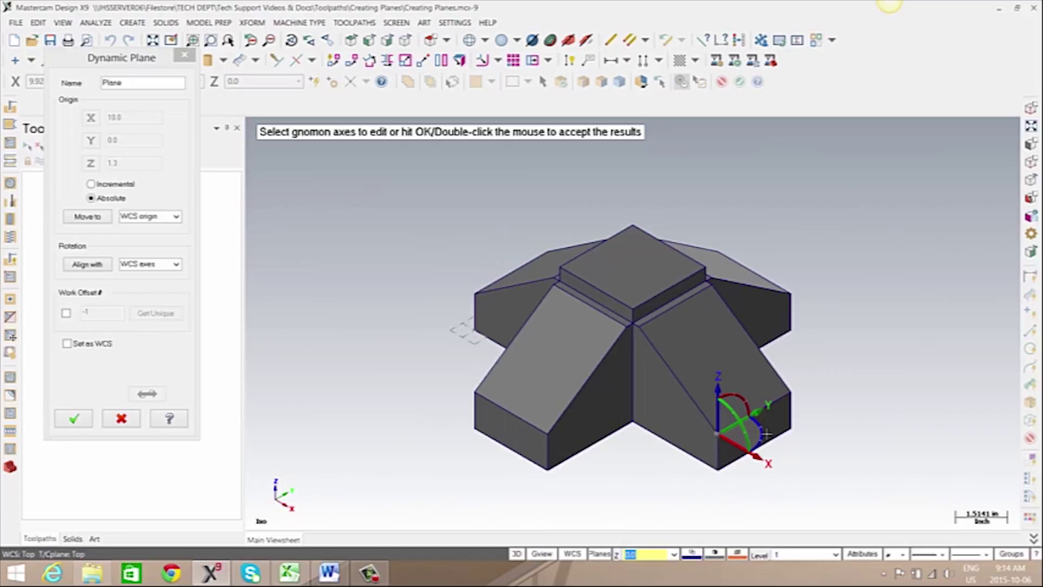
Step: Rotate the dynamic plane 90° and aim its axis at the model's central vertex
left_click(758, 420)
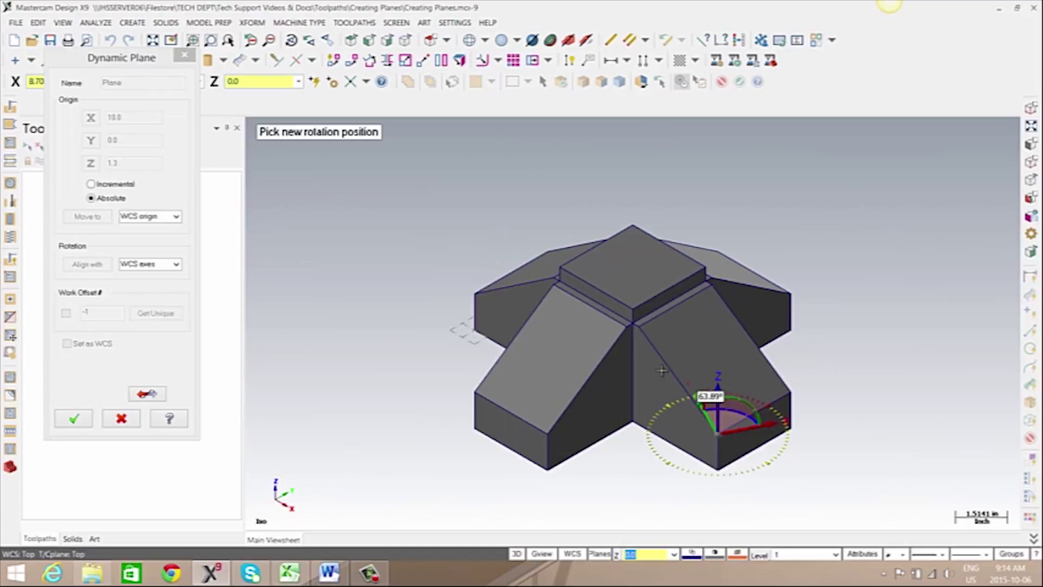
type("90")
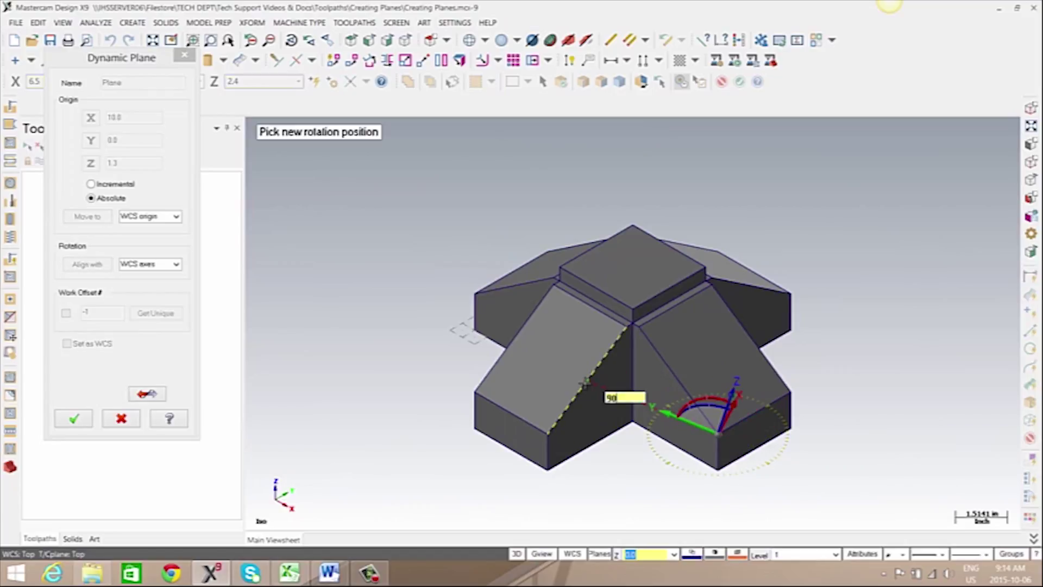
key("Return")
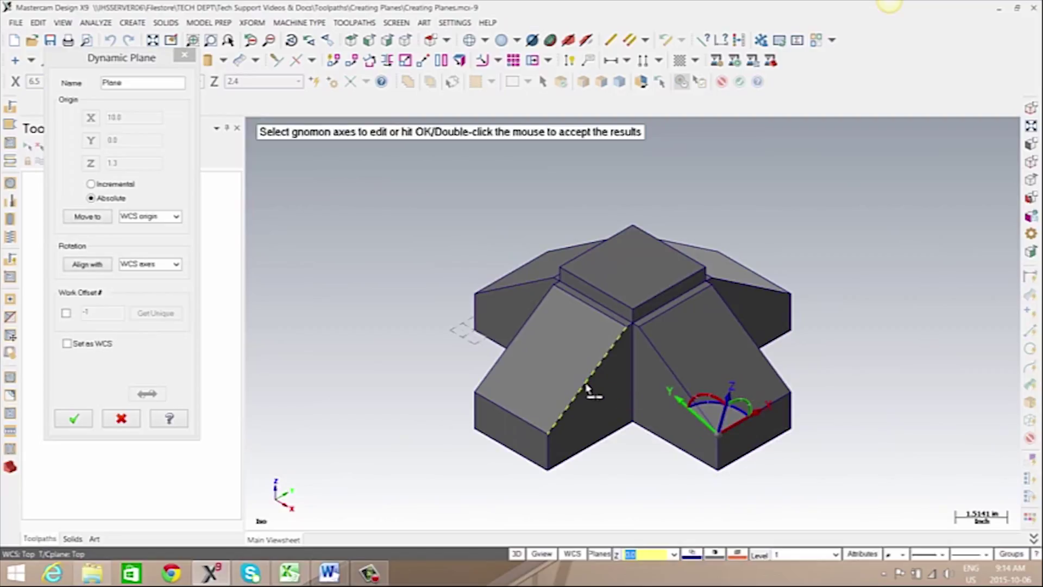
left_click(706, 401)
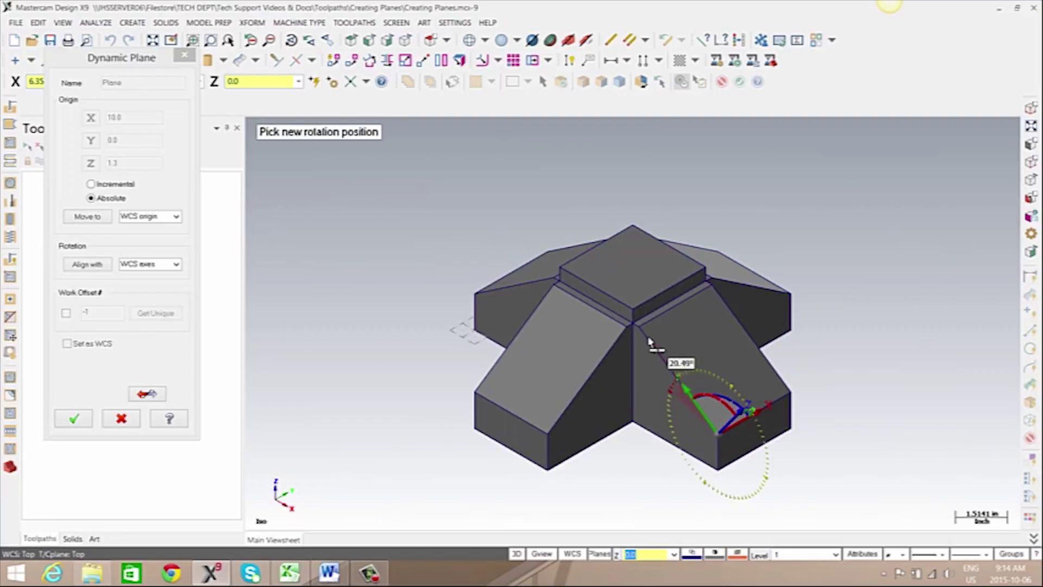
left_click(640, 330)
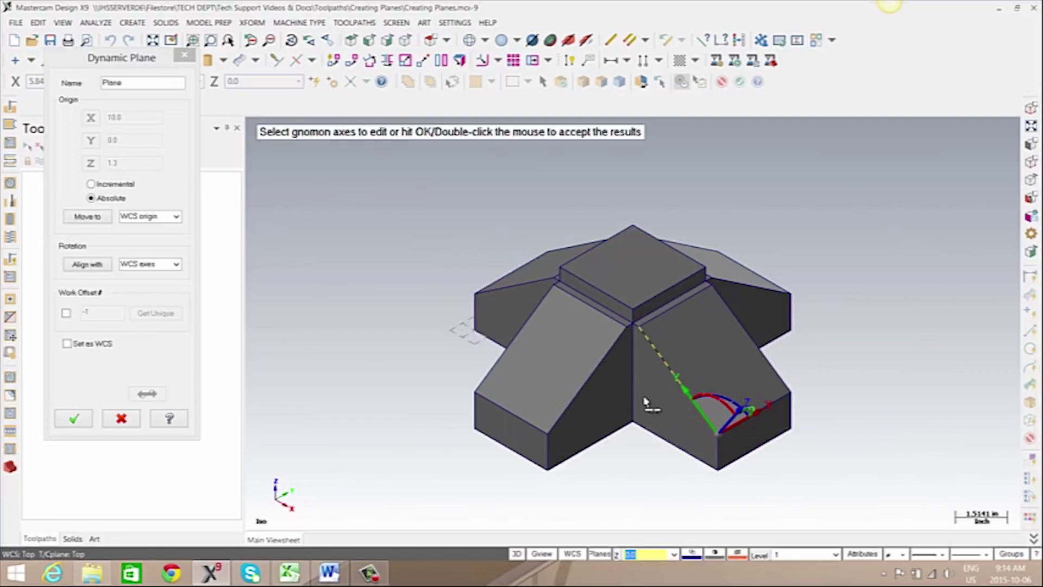
double_click(140, 83)
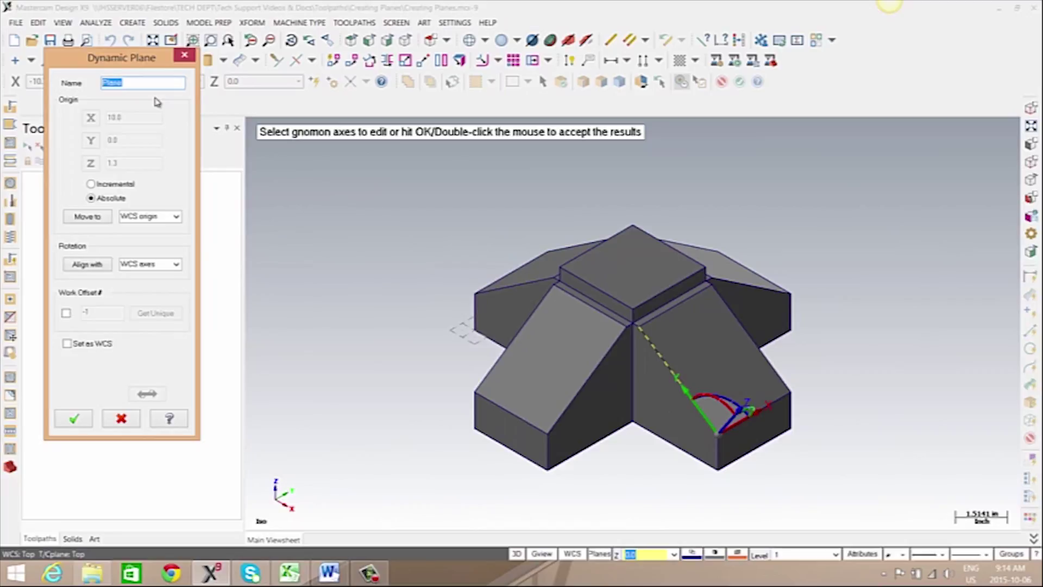
Step: Name the plane 'Dynamic Plane' and accept it
key("BackSpace")
type("Dynamic Plan")
left_click(76, 427)
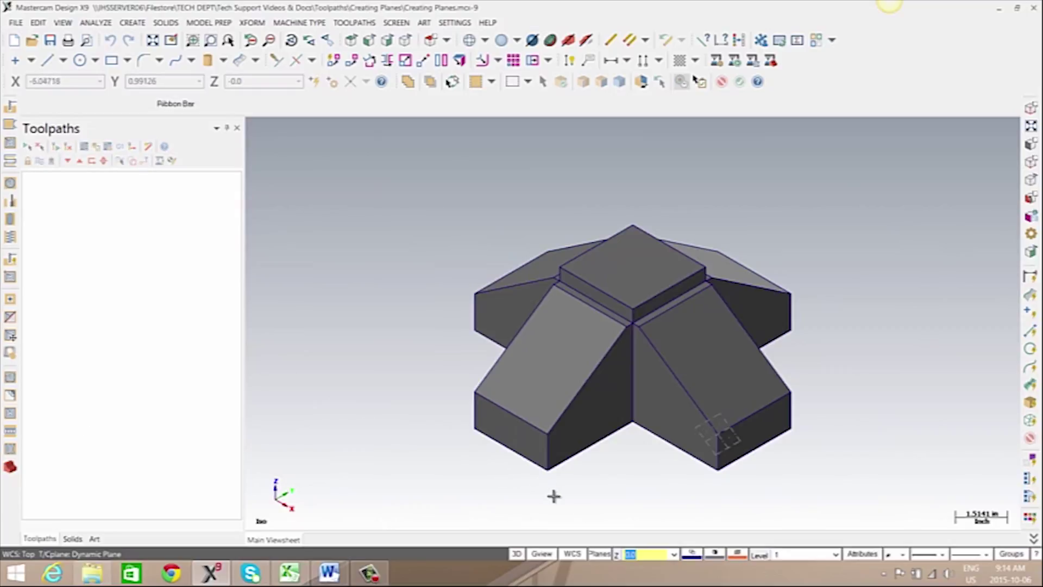
Step: Start a plane by geometry from the left arm's bottom edge and a second edge
left_click(600, 554)
left_click(662, 386)
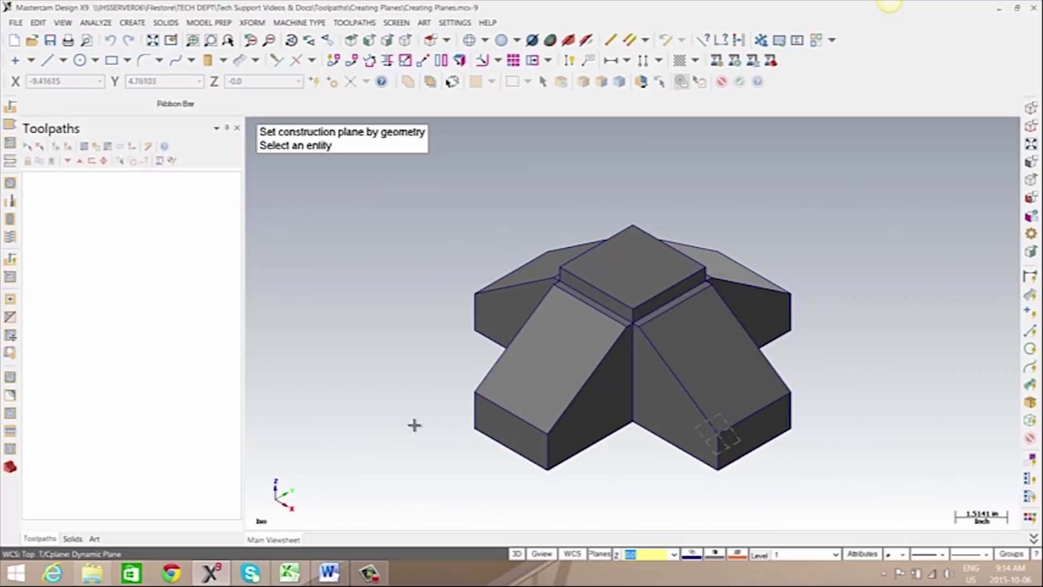
left_click(498, 401)
left_click(488, 379)
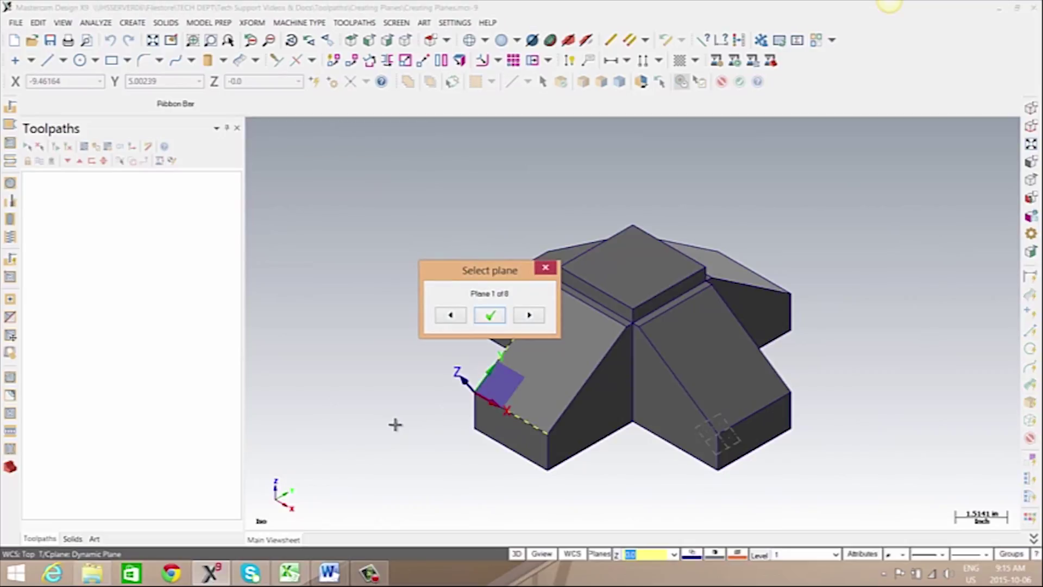
Step: Cycle through the candidate plane orientations back to the first one
left_click_drag(468, 271, 337, 256)
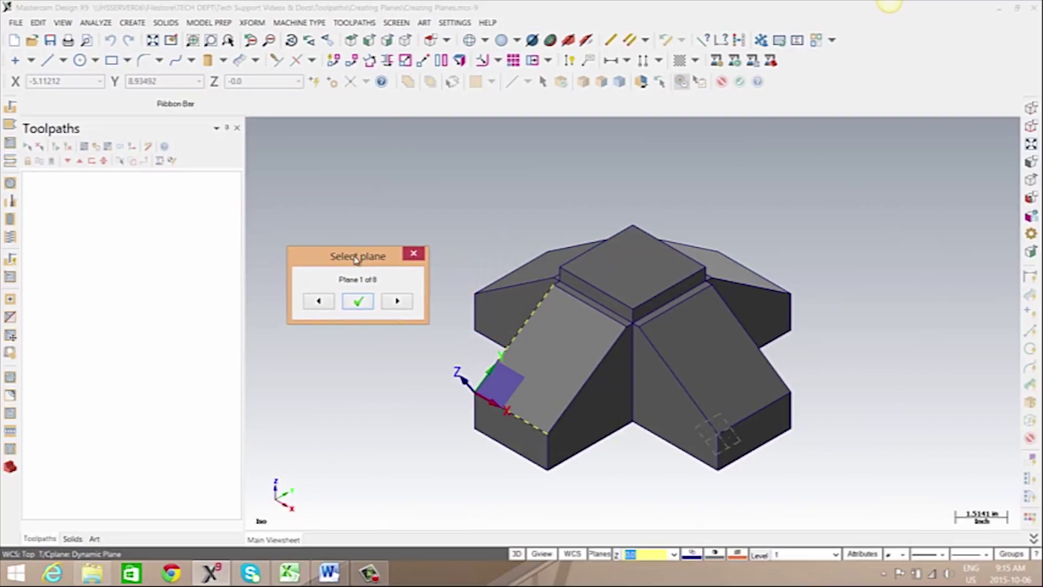
left_click(395, 302)
left_click(396, 303)
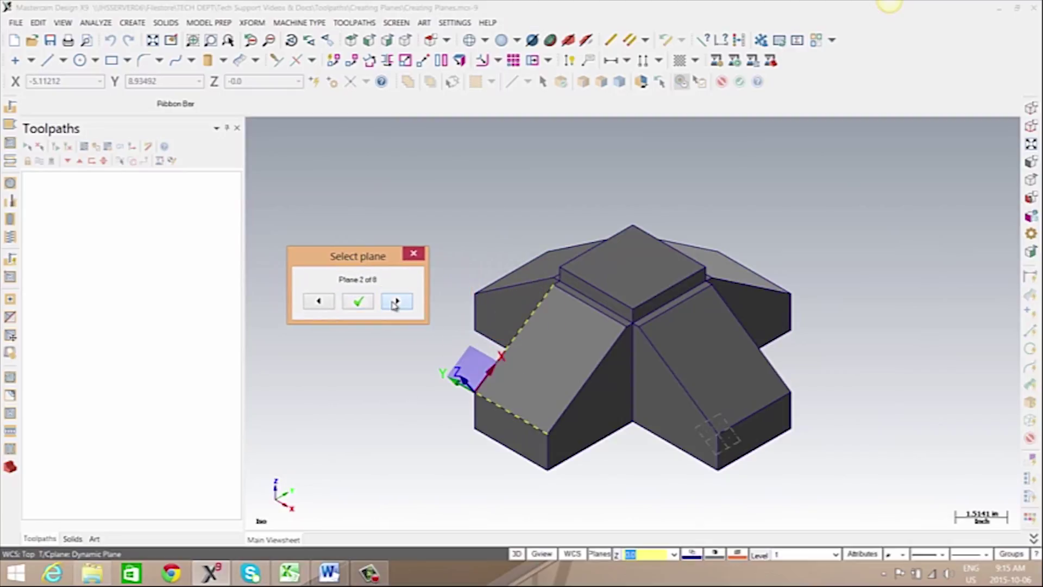
left_click(395, 302)
left_click(395, 303)
left_click(396, 302)
left_click(396, 302)
left_click(396, 302)
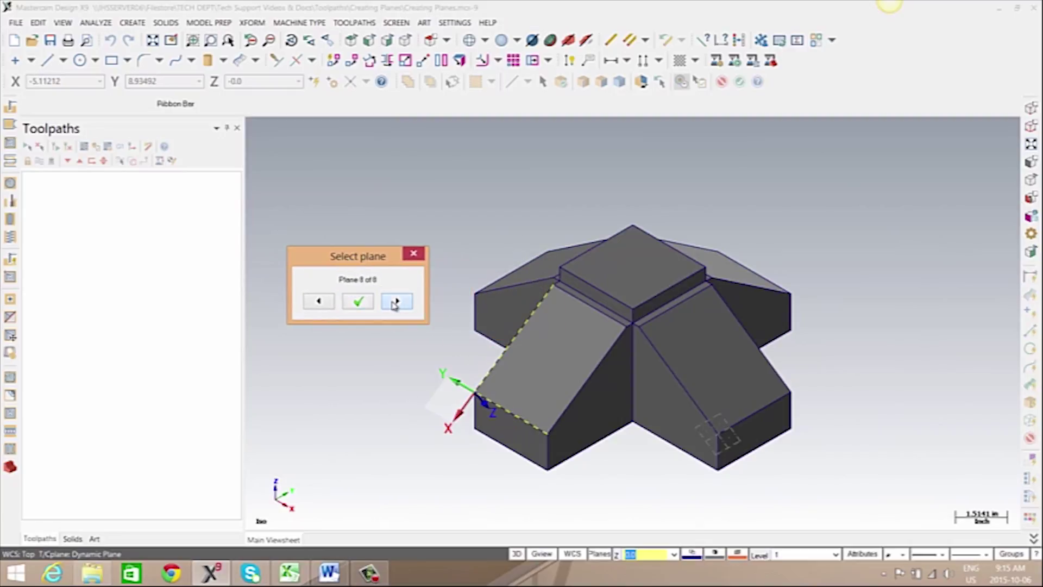
left_click(396, 302)
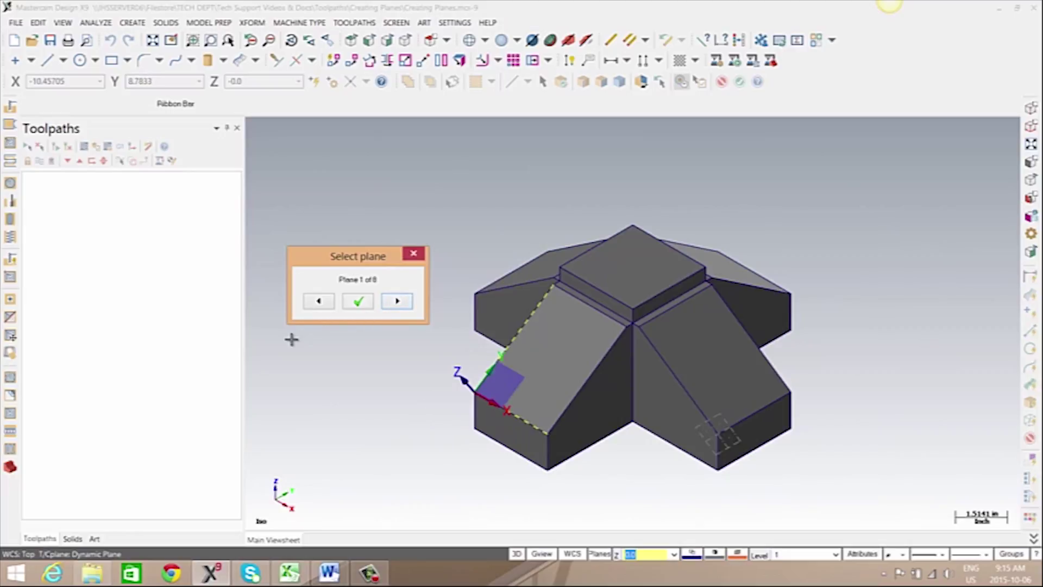
Step: Accept the first orientation and name the plane 'Plane by Geometry'
left_click(357, 301)
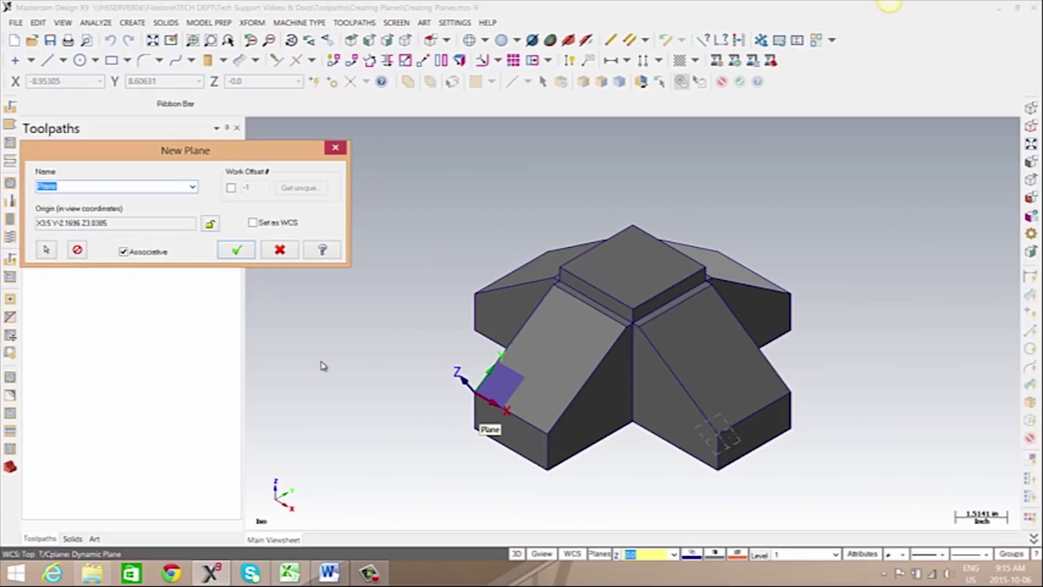
type("Plane by Geometry")
left_click(237, 251)
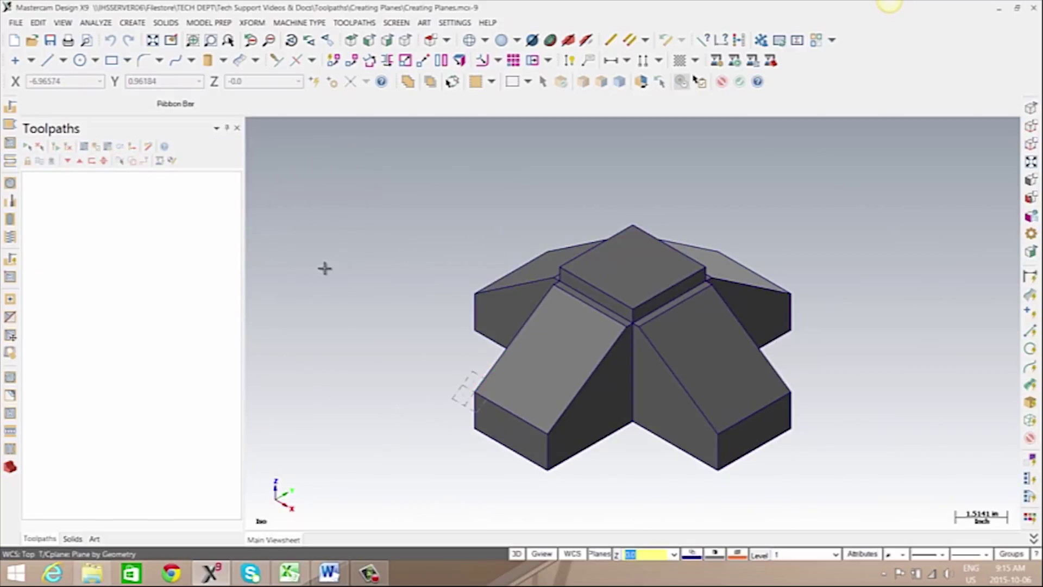
Step: Base a new plane on the sloped flat solid face
middle_click_drag(408, 356, 625, 376)
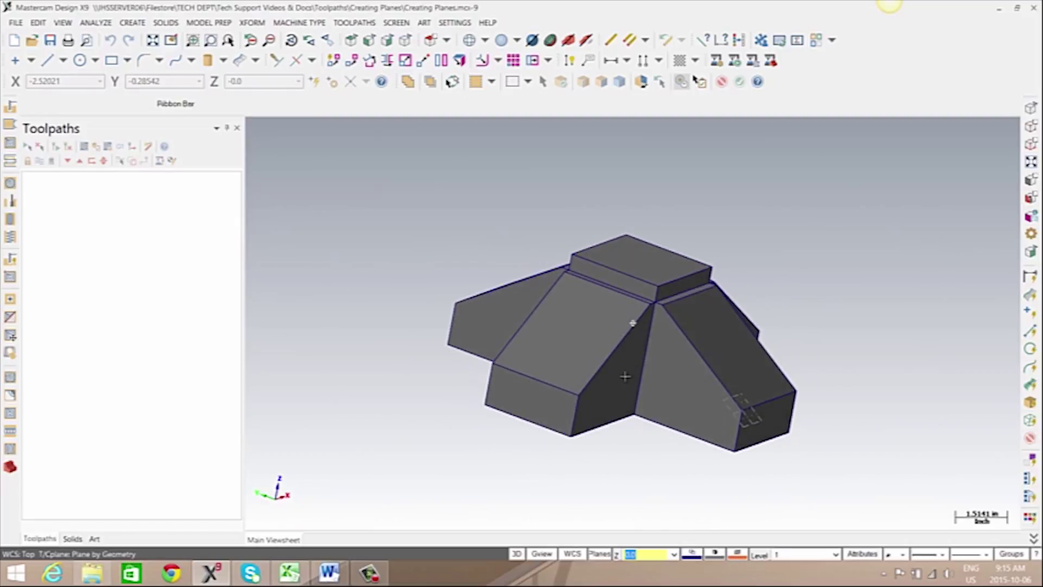
left_click(609, 554)
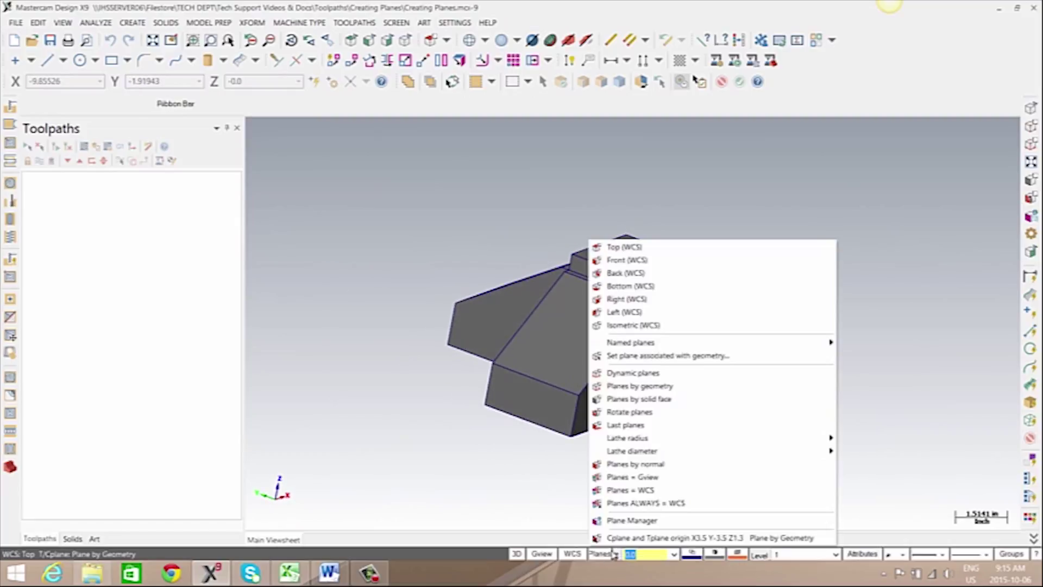
left_click(668, 399)
left_click(586, 353)
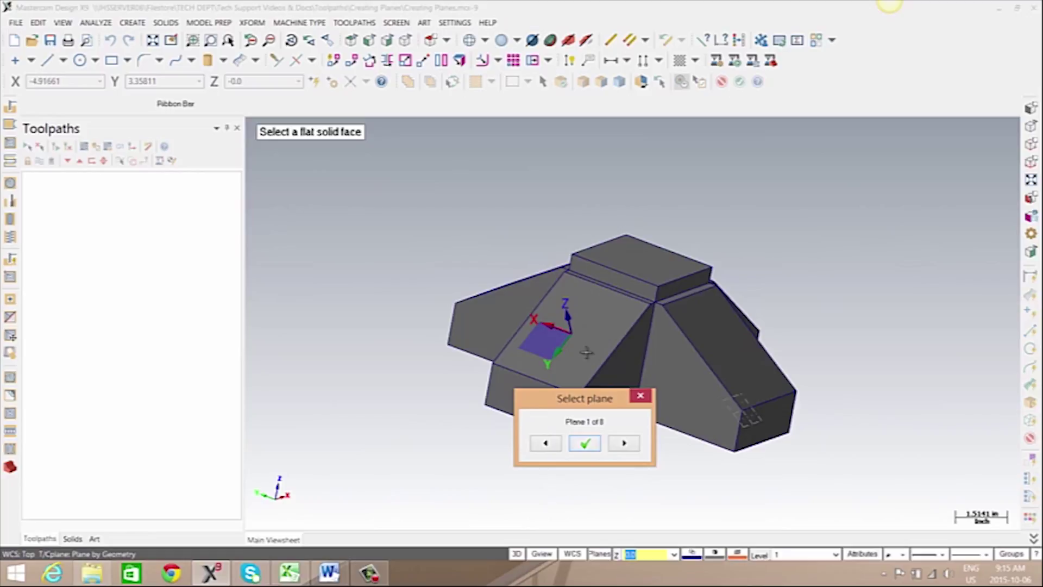
Step: Choose orientation 3 of 8, name it 'Plane by Solid Face', and put its origin on the part edge
left_click(625, 443)
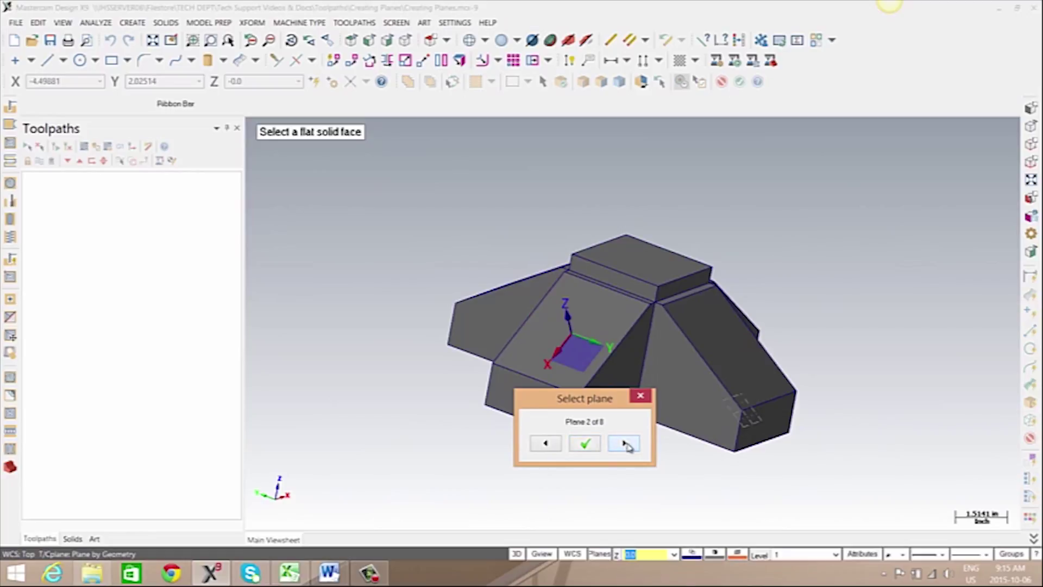
left_click(624, 444)
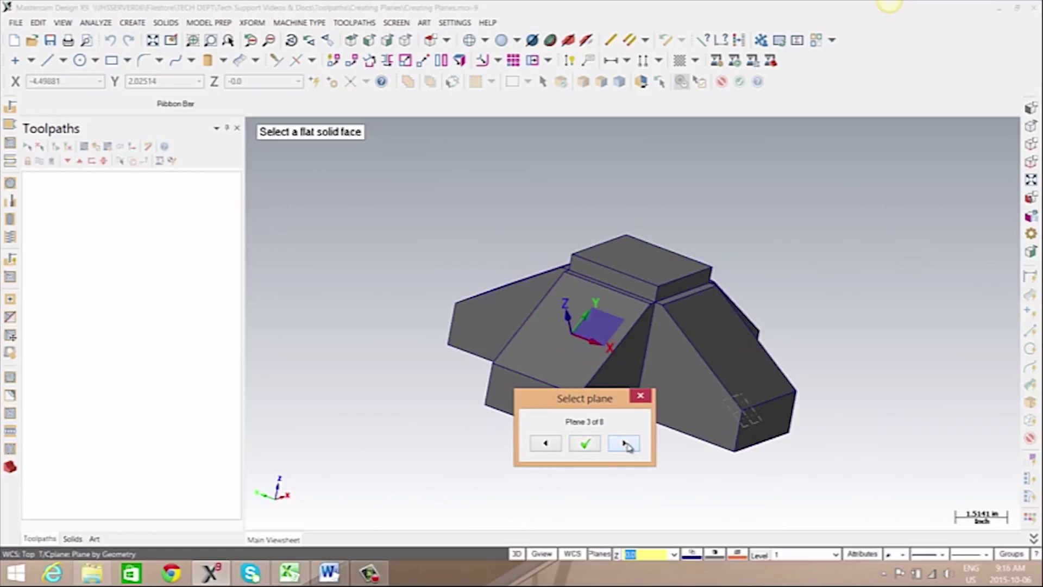
left_click(586, 443)
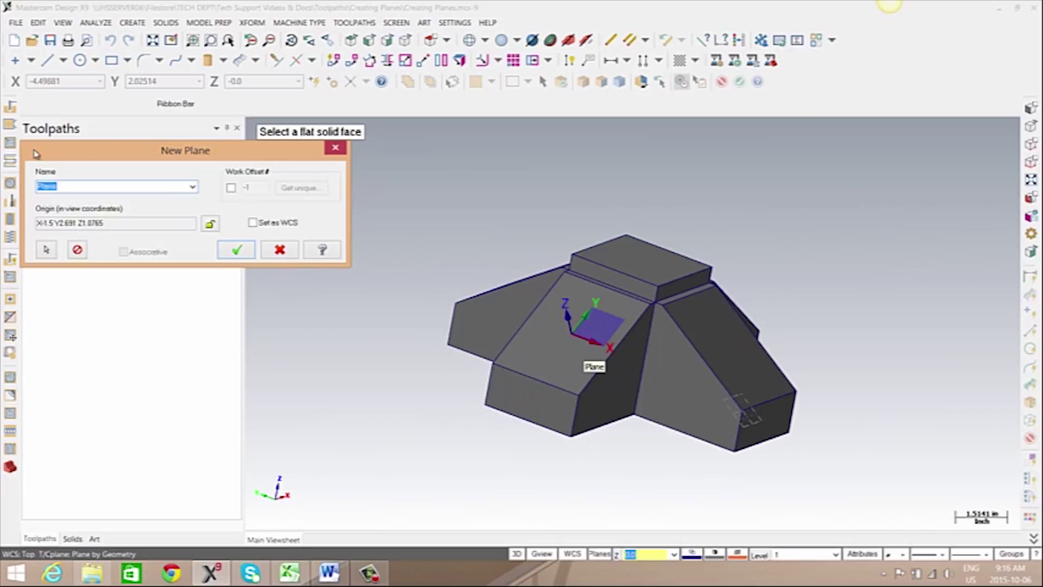
type("Plane by Solid Face")
left_click(48, 250)
left_click(495, 366)
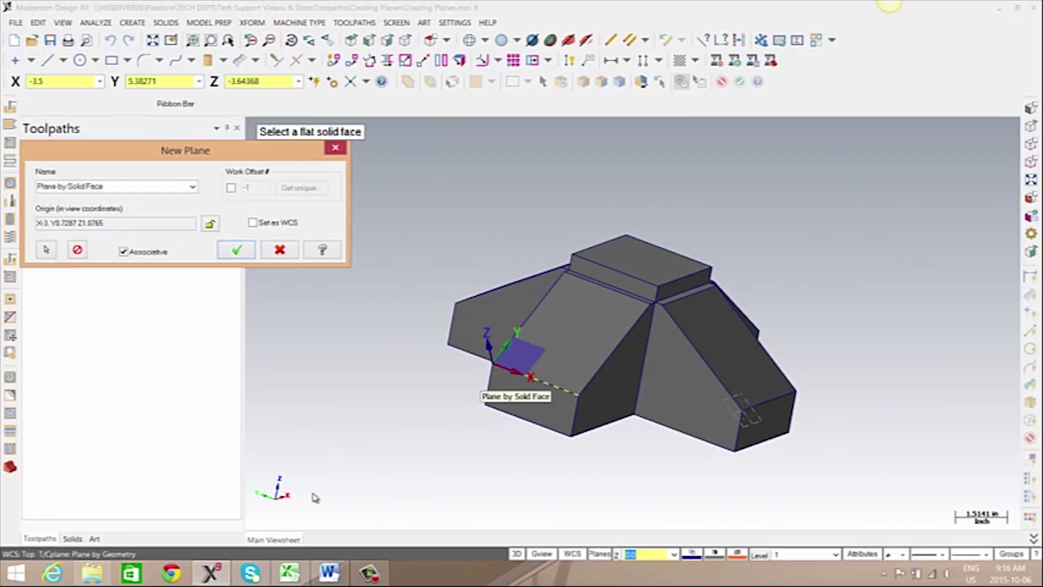
Step: Confirm Plane by Solid Face, then make Top the current plane in the Plane Manager
left_click(237, 250)
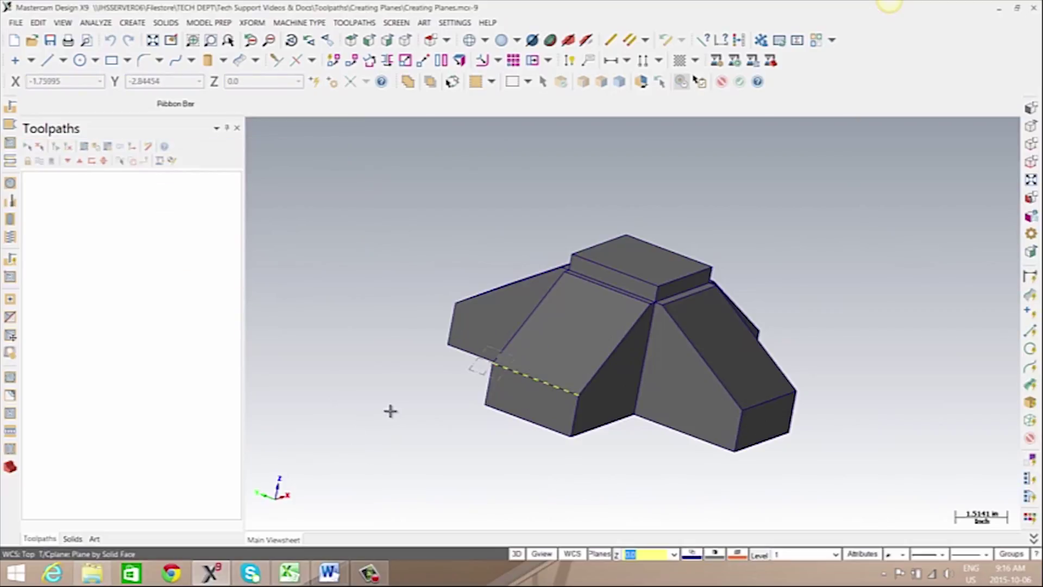
middle_click_drag(392, 411, 633, 323)
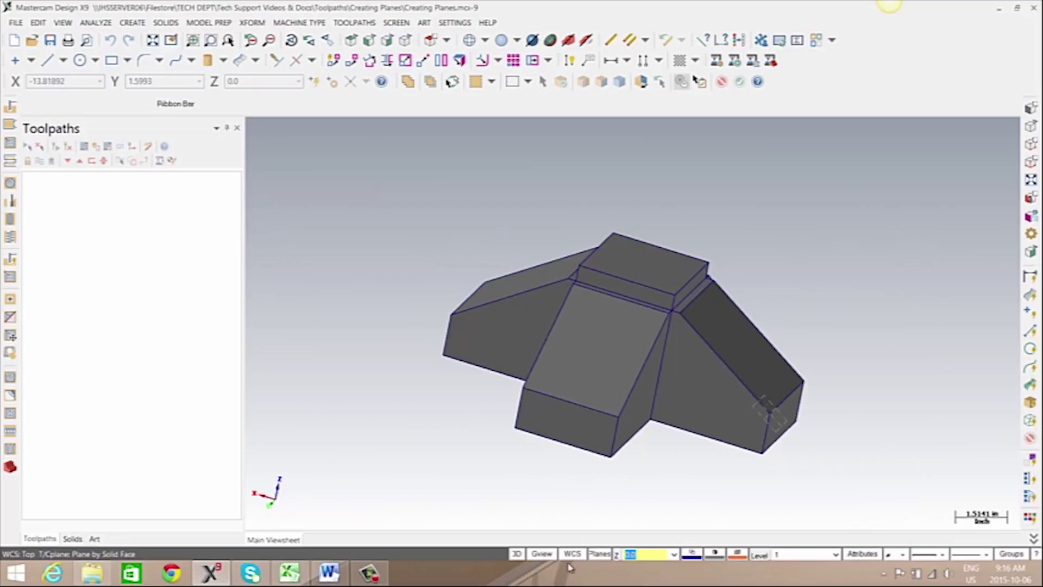
left_click(602, 555)
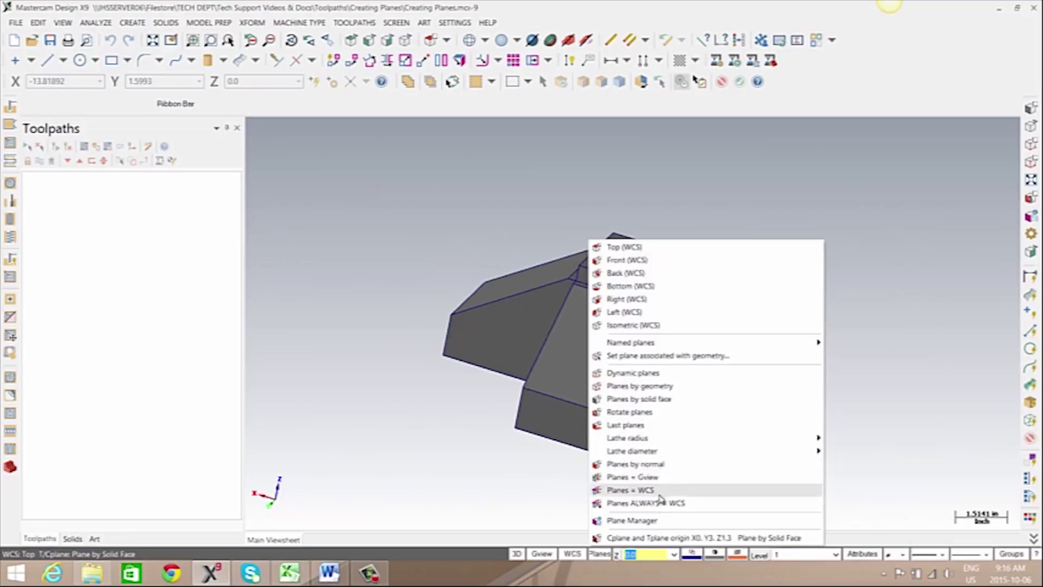
left_click(662, 521)
left_click(234, 88)
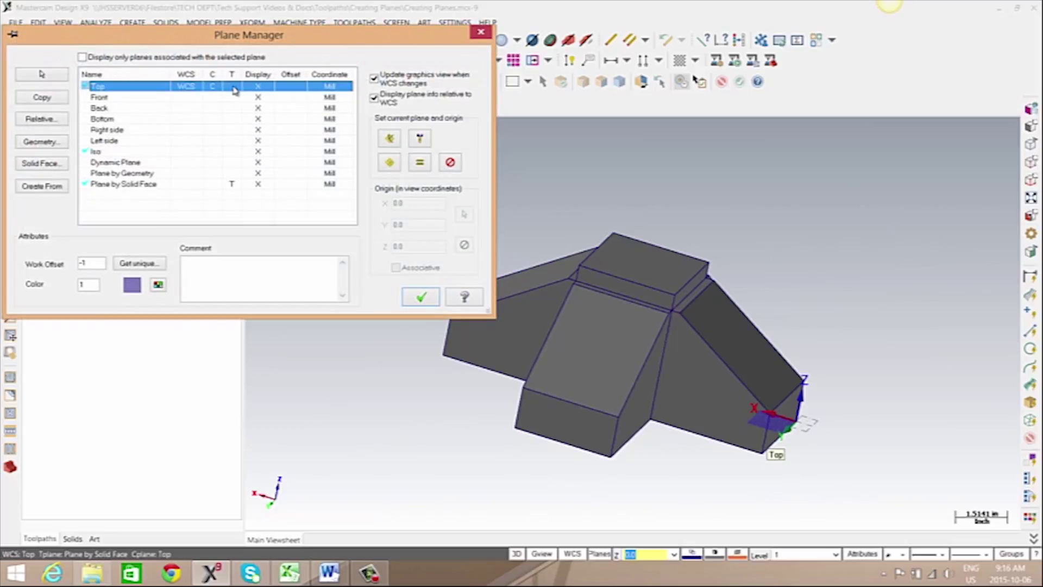
left_click(427, 299)
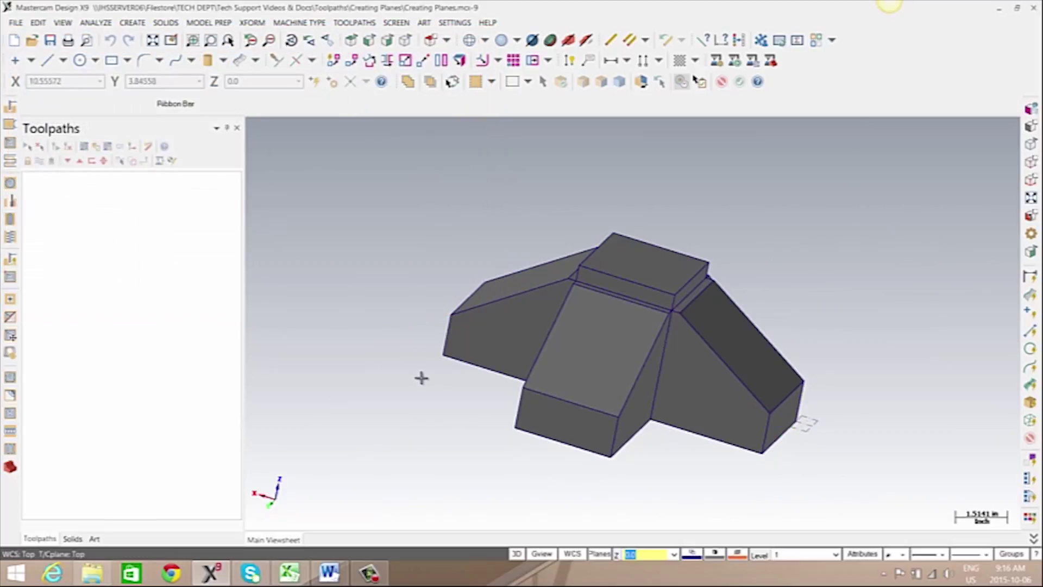
Step: Create a plane rotated -34.095° about X
left_click(599, 554)
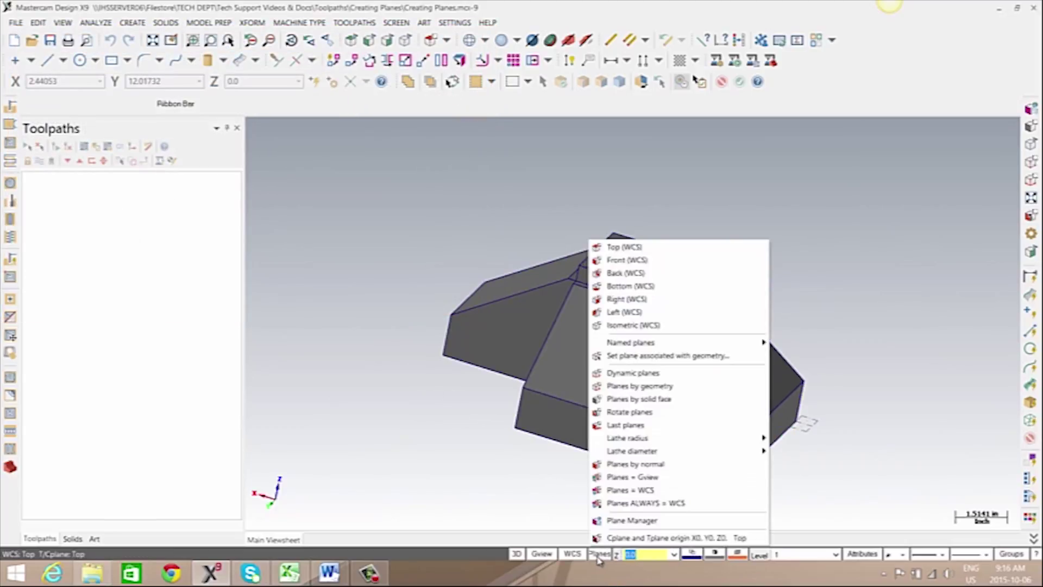
left_click(619, 412)
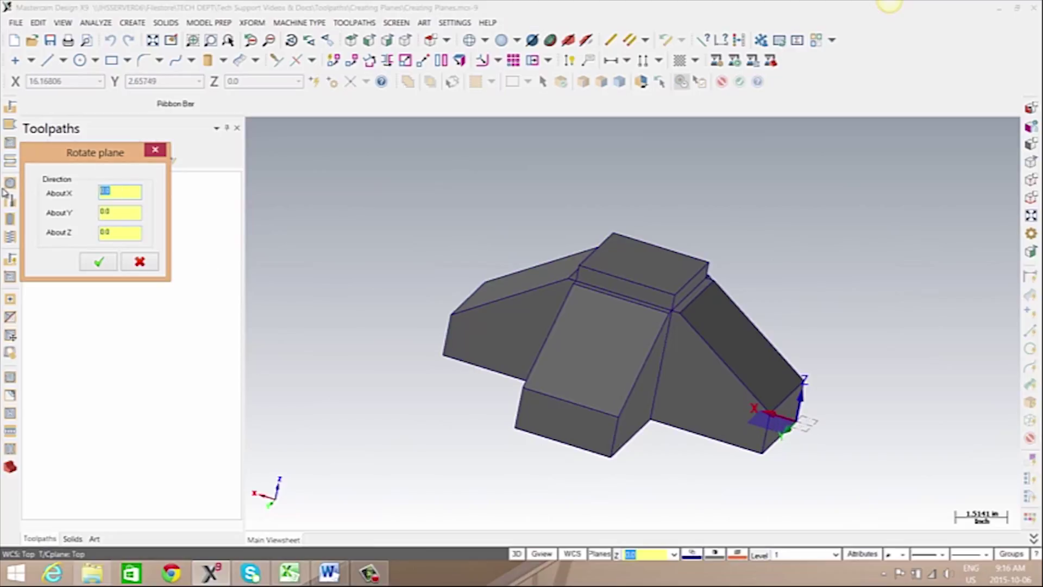
type("-34")
left_click(106, 262)
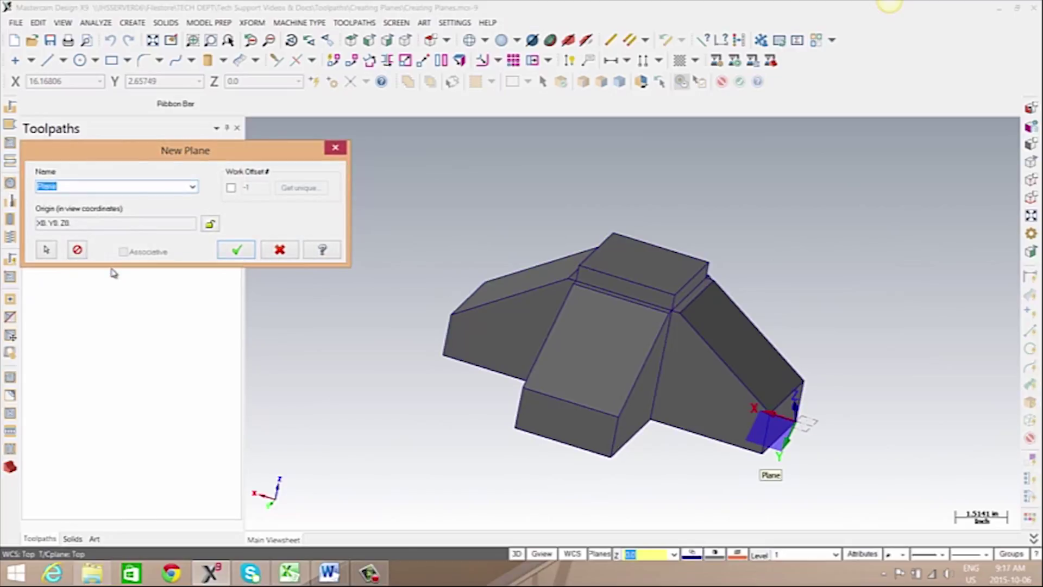
Step: Name it 'Rotate Plane', set its origin at the central edge's end point, and confirm
type("Rotate Plane")
left_click(47, 251)
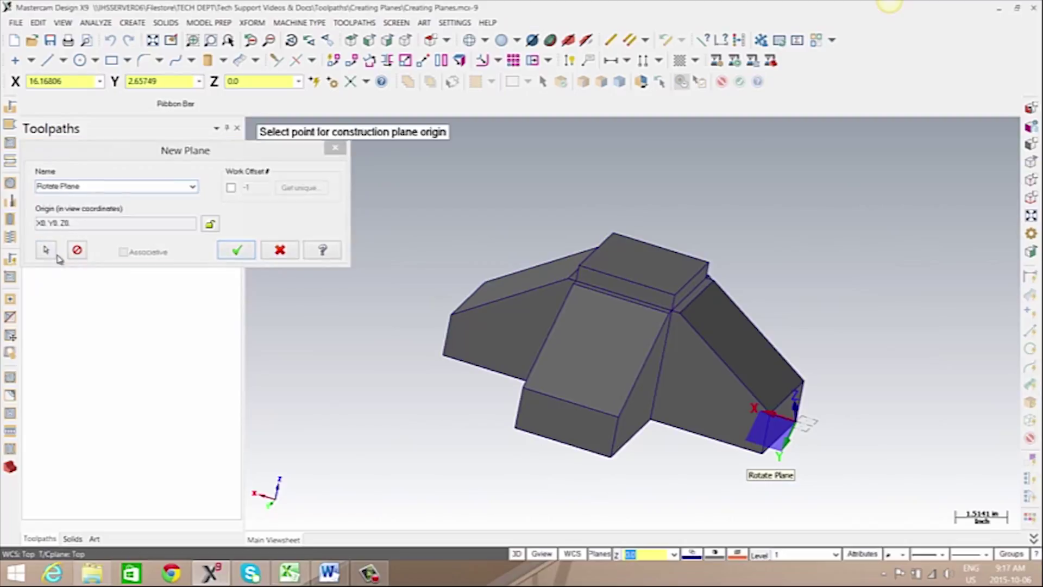
left_click(667, 314)
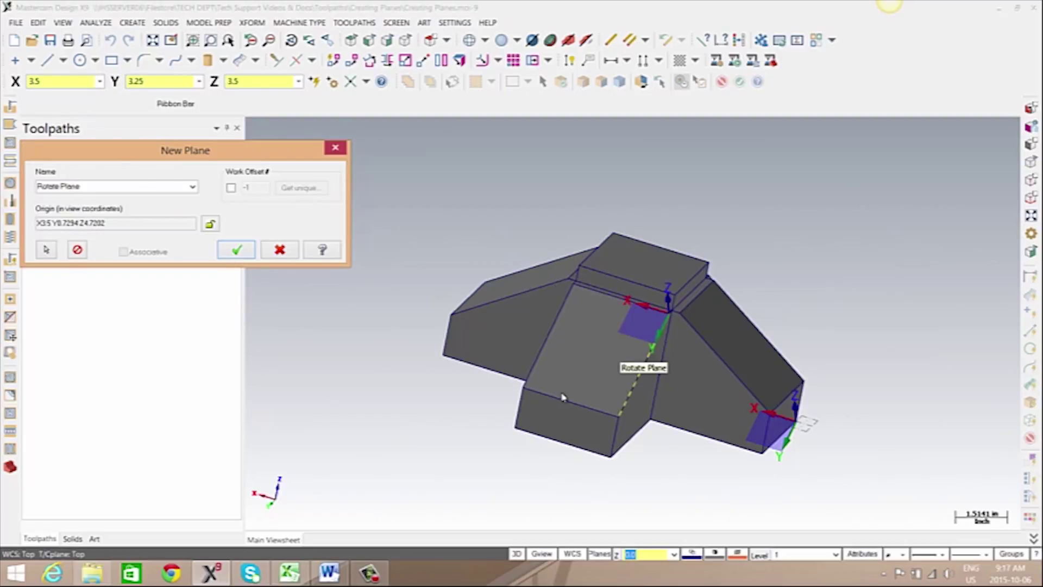
left_click(235, 251)
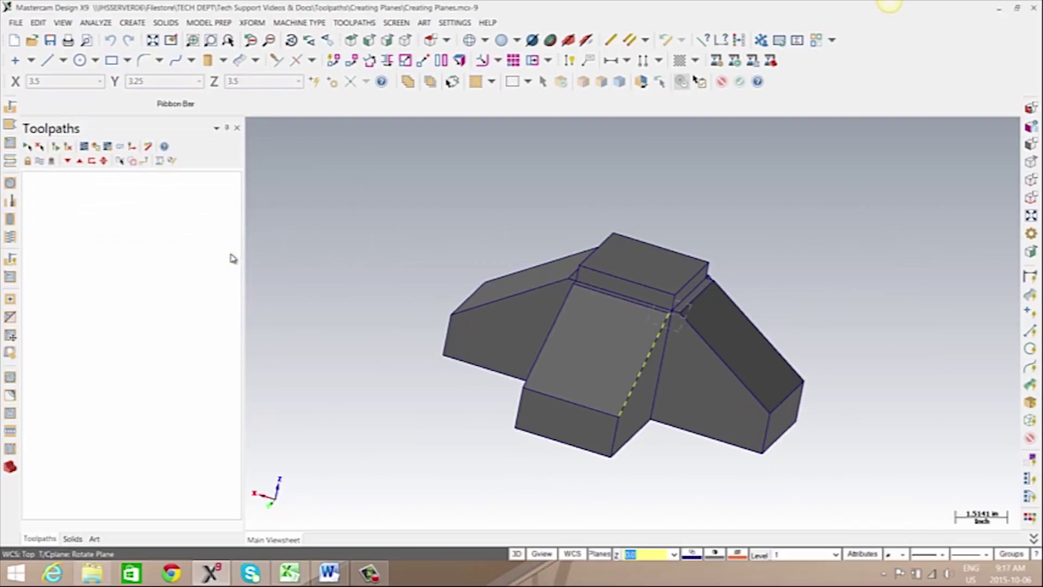